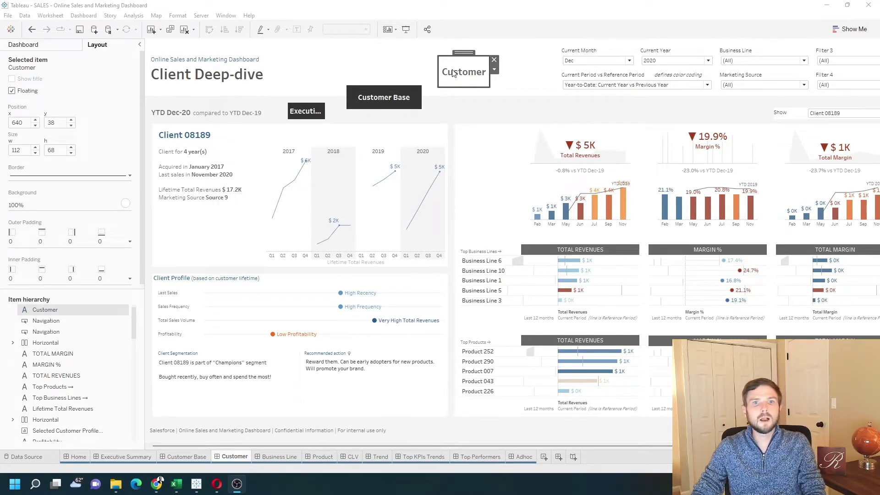
Inspect the Customer Base and Executive buttons' properties, then show the dashboard objects list
{"action": "left_click", "coordinate": [392, 100]}
{"action": "left_click", "coordinate": [310, 111]}
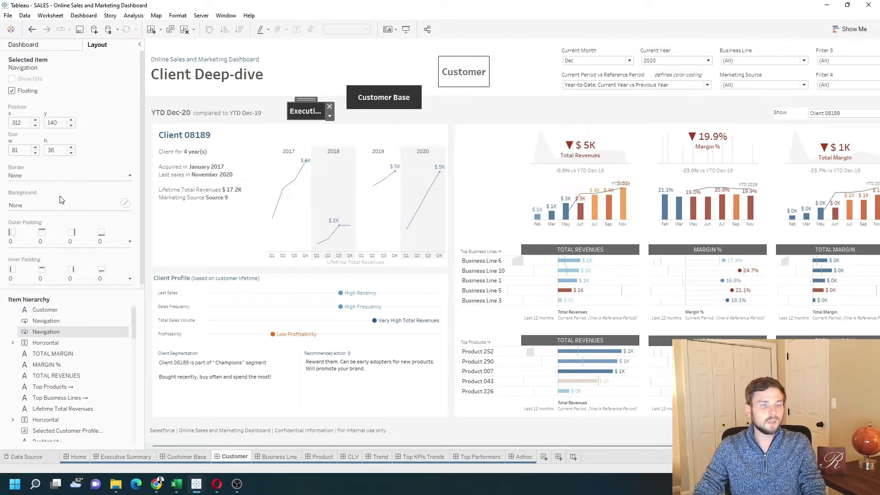
{"action": "left_click", "coordinate": [45, 44]}
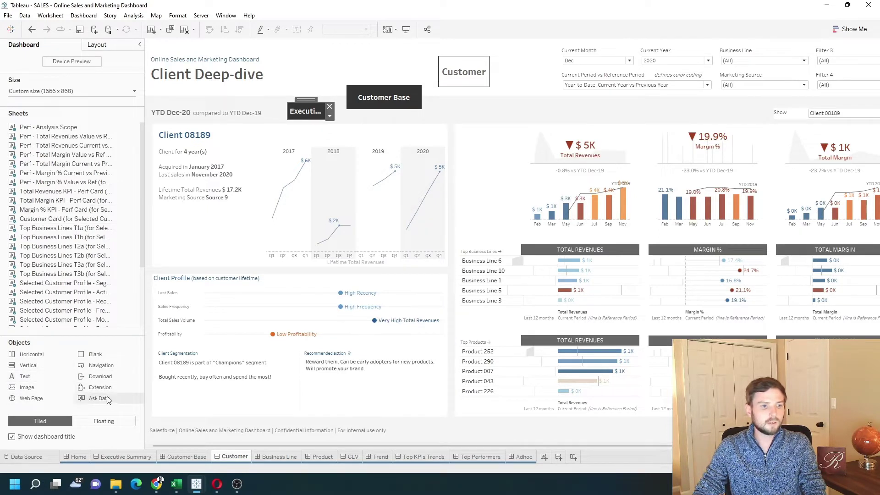
Add a floating horizontal container holding the Customer and Customer Base buttons
{"action": "left_click_drag", "start_coordinate": [31, 354], "coordinate": [444, 97]}
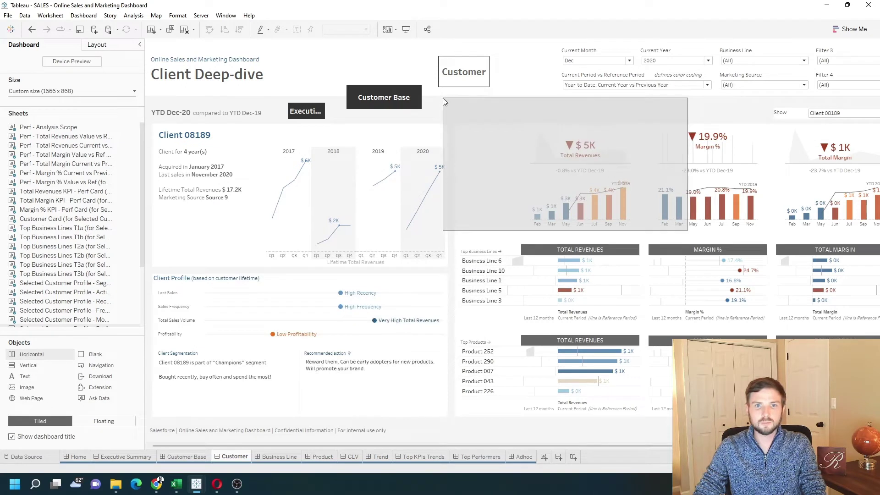
{"action": "left_click", "coordinate": [464, 69]}
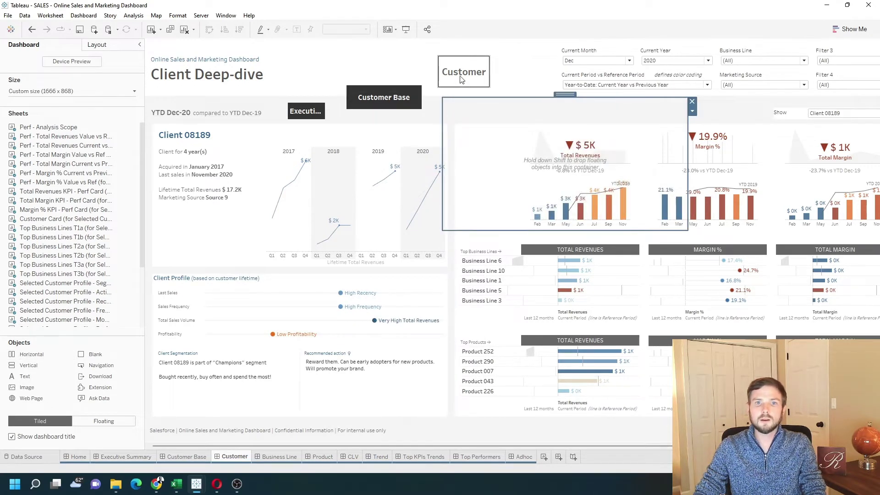
{"action": "left_click_drag", "start_coordinate": [468, 54], "coordinate": [506, 143]}
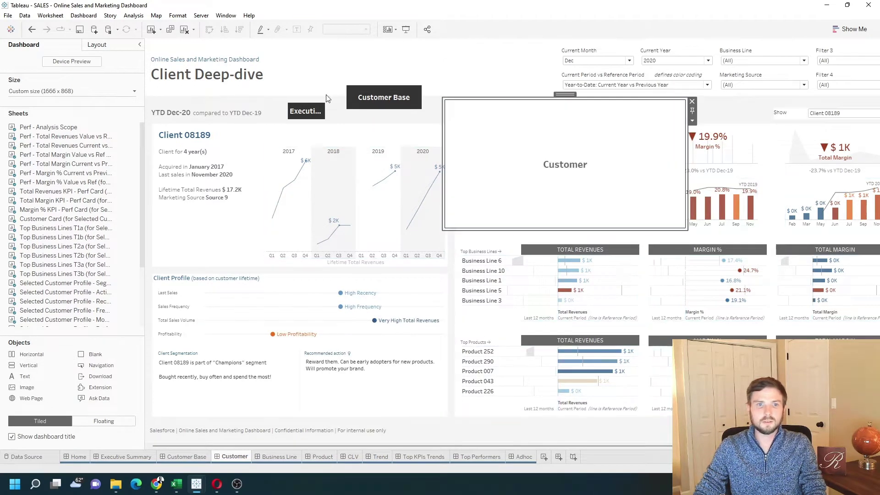
{"action": "left_click", "coordinate": [377, 97]}
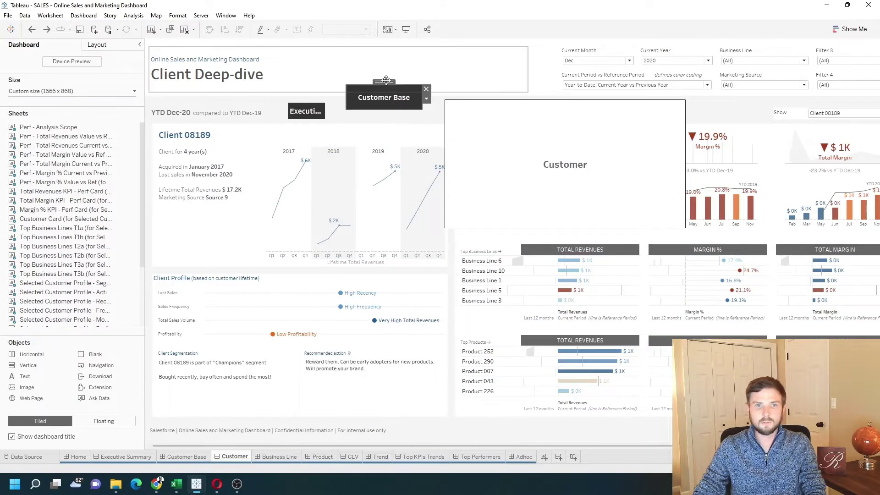
{"action": "mouse_move", "coordinate": [385, 81]}
{"action": "left_mouse_down"}
{"action": "mouse_move", "coordinate": [473, 138]}
{"action": "mouse_move", "coordinate": [461, 138]}
{"action": "left_mouse_up"}
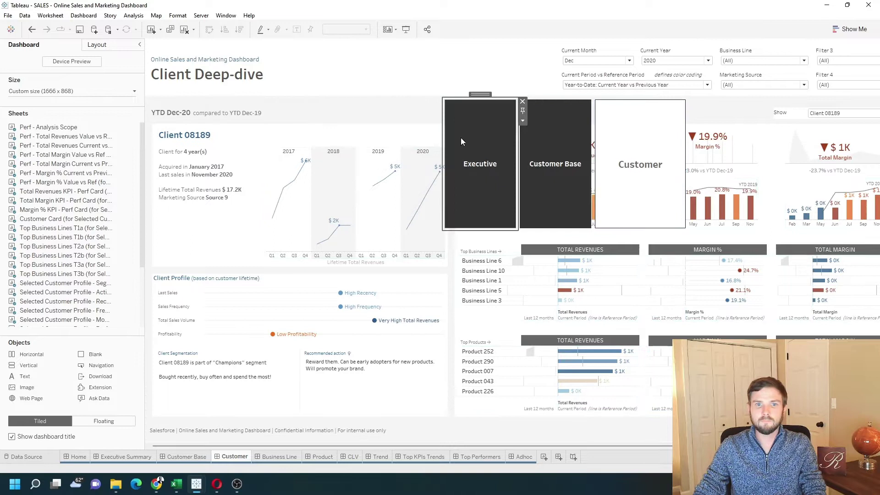
Distribute the three buttons evenly, shorten their container, and move it into the header
{"action": "double_click", "coordinate": [459, 139]}
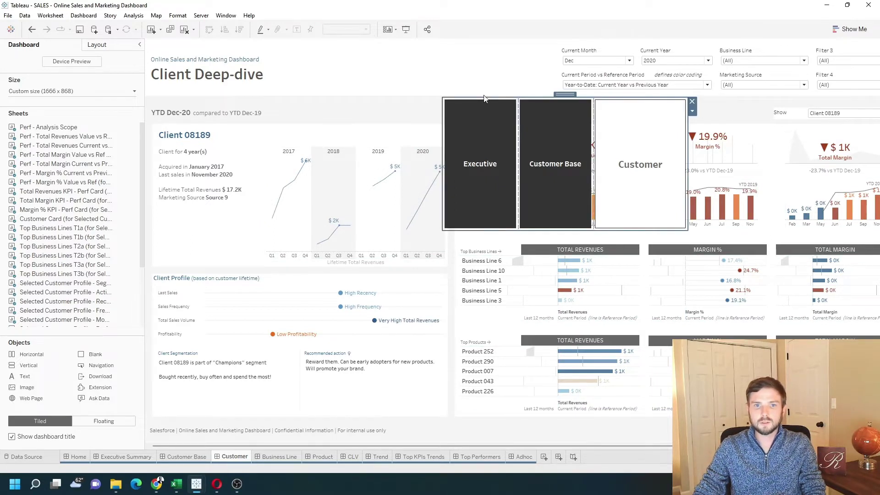
{"action": "left_click", "coordinate": [692, 110]}
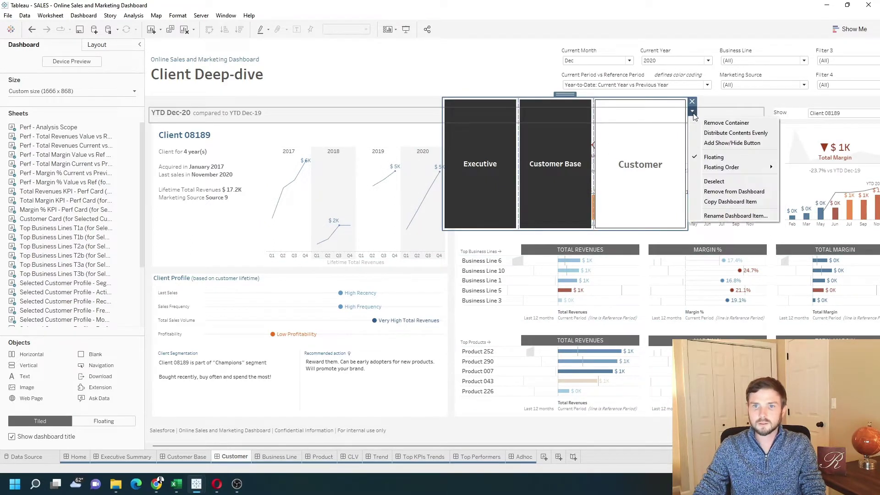
{"action": "left_click", "coordinate": [734, 133]}
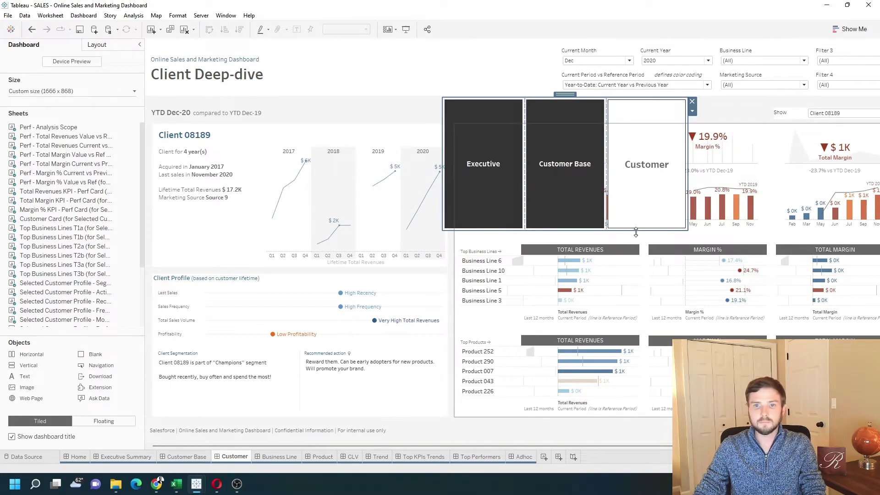
{"action": "left_click_drag", "start_coordinate": [636, 218], "coordinate": [638, 143]}
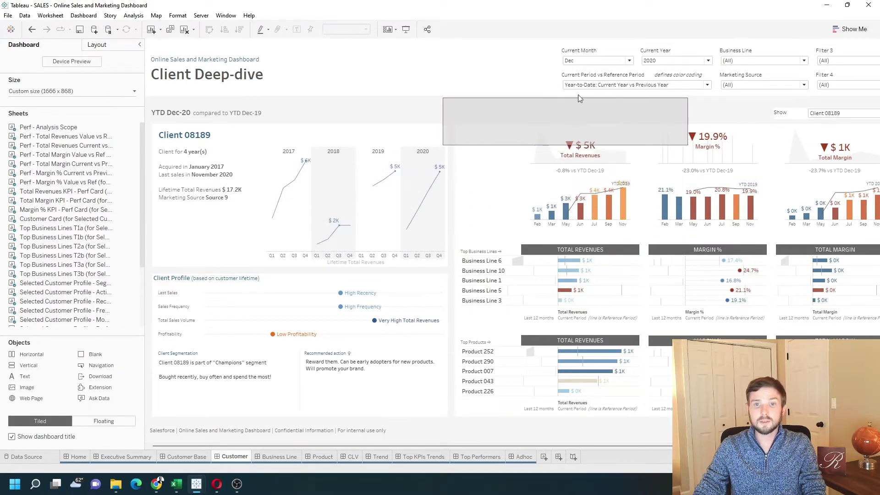
{"action": "left_click_drag", "start_coordinate": [565, 95], "coordinate": [405, 44]}
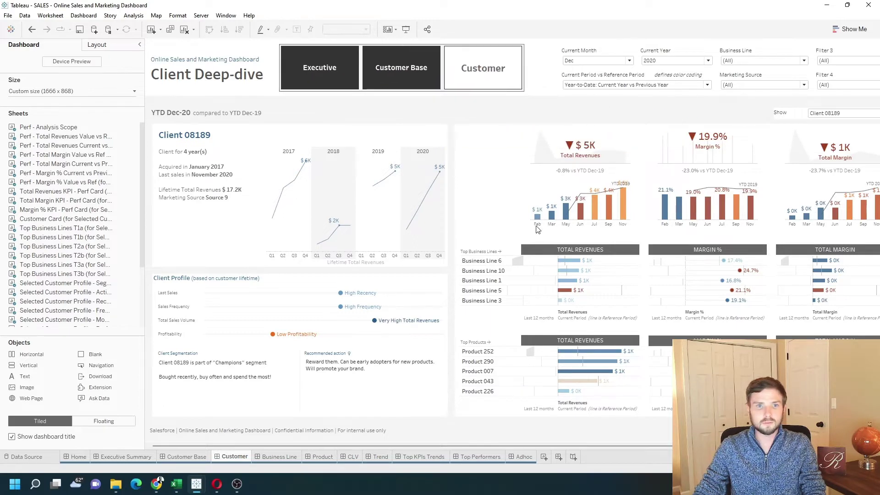
Drag the Executive, Customer Base and Customer buttons out as separate floating objects
{"action": "left_click", "coordinate": [334, 71]}
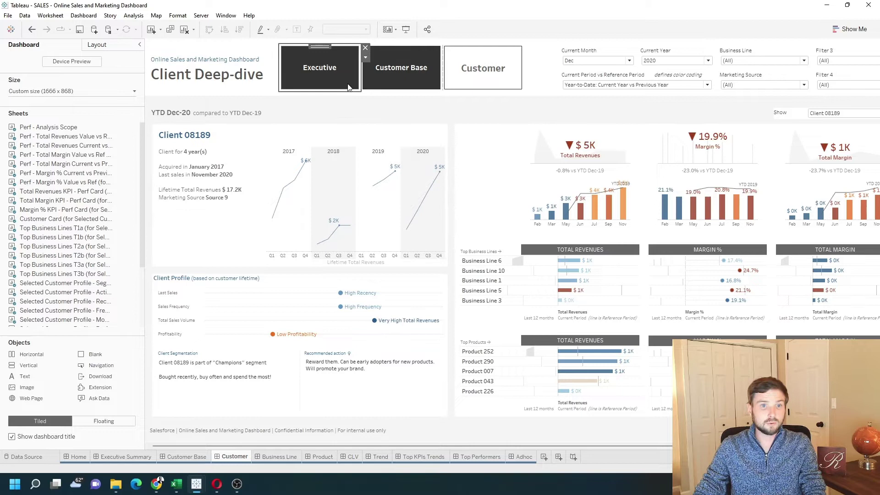
{"action": "left_click_drag", "start_coordinate": [322, 49], "coordinate": [329, 132]}
{"action": "left_click", "coordinate": [359, 51]}
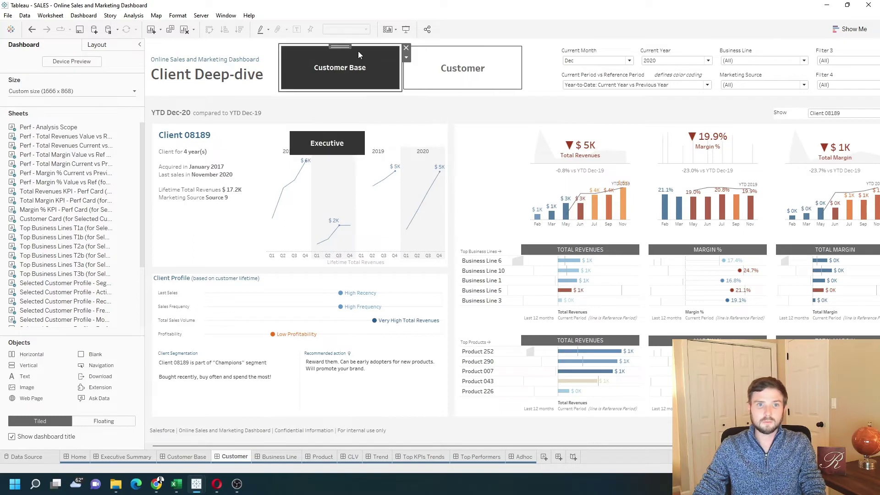
{"action": "left_click_drag", "start_coordinate": [383, 85], "coordinate": [432, 133]}
{"action": "left_click", "coordinate": [448, 55]}
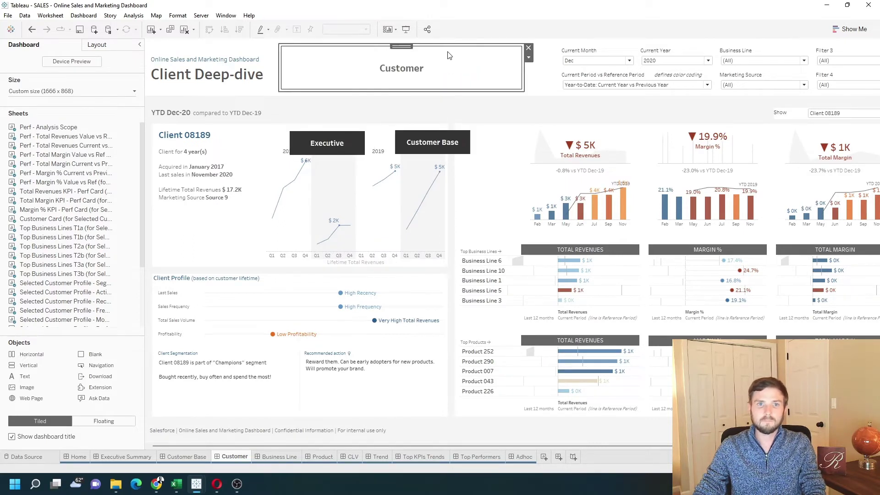
{"action": "left_click_drag", "start_coordinate": [406, 47], "coordinate": [542, 128]}
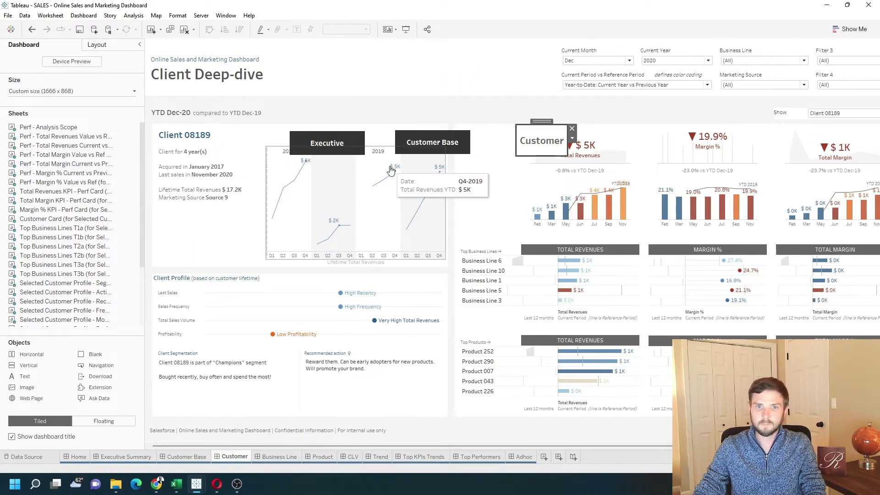
{"action": "left_click", "coordinate": [317, 145]}
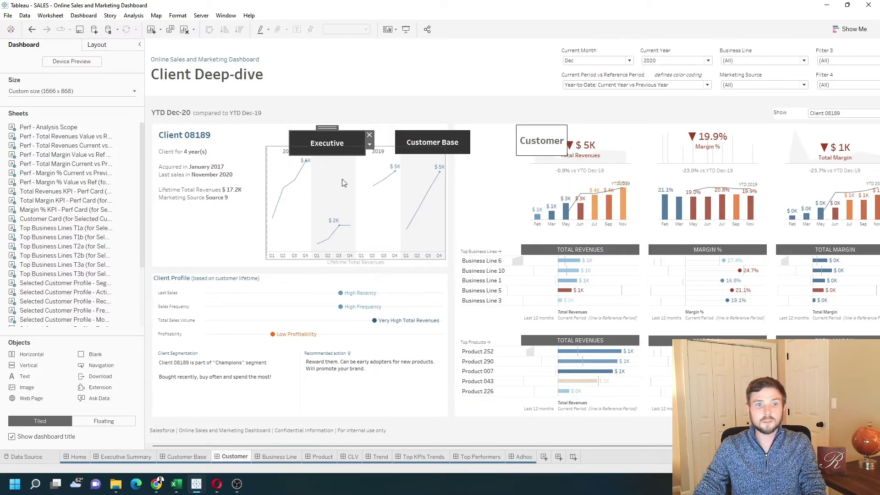
Compare button sizes in Layout and give Customer the same width and height
{"action": "left_click", "coordinate": [127, 46]}
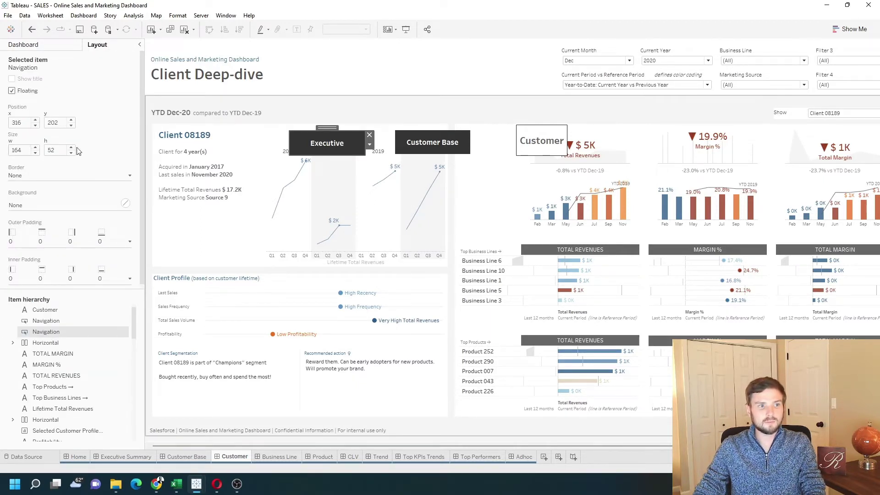
{"action": "left_click", "coordinate": [433, 143]}
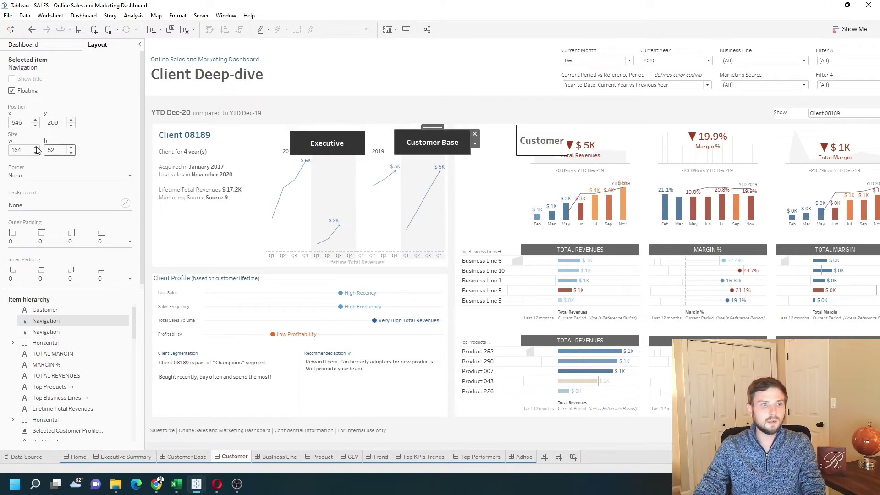
{"action": "left_click", "coordinate": [540, 141]}
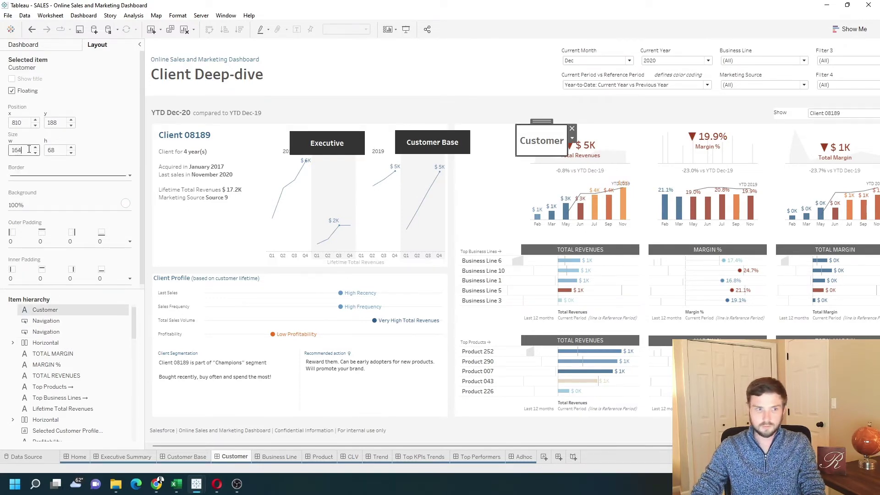
{"action": "type", "text": "52"}
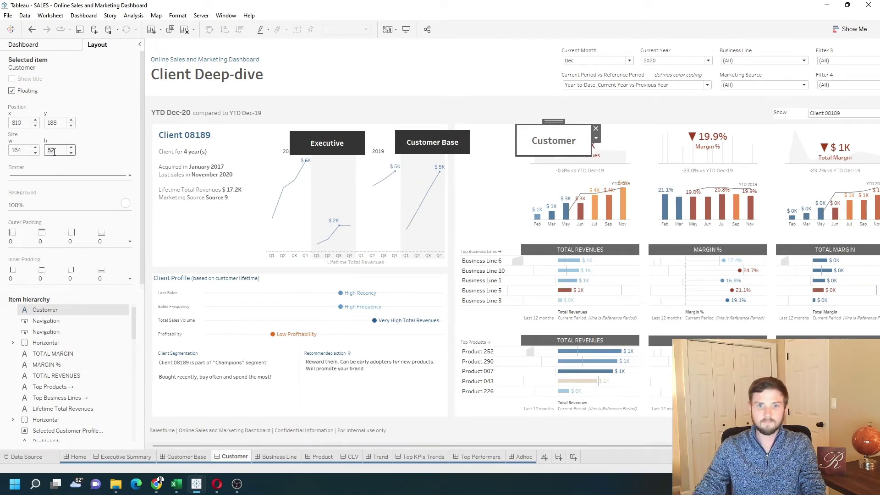
{"action": "key", "text": "Return"}
{"action": "left_click", "coordinate": [372, 87]}
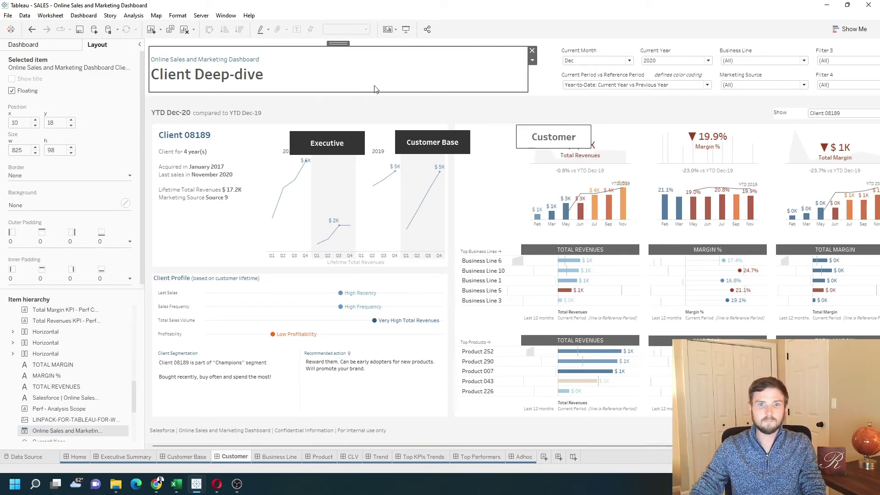